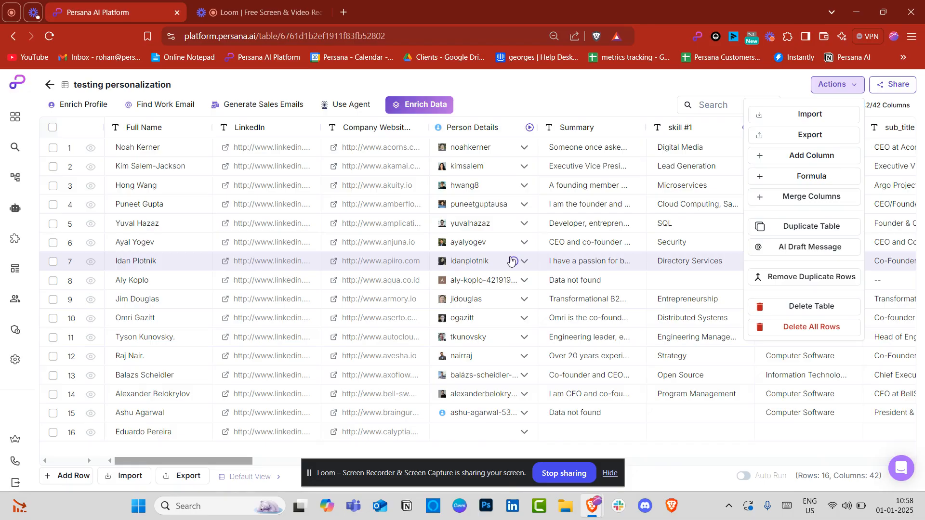
Open the AI Draft Message setup, view the Person Profile enrichment linked from its email preferences, and close that enrichment
{"action": "left_click", "coordinate": [596, 89]}
{"action": "left_click", "coordinate": [831, 85]}
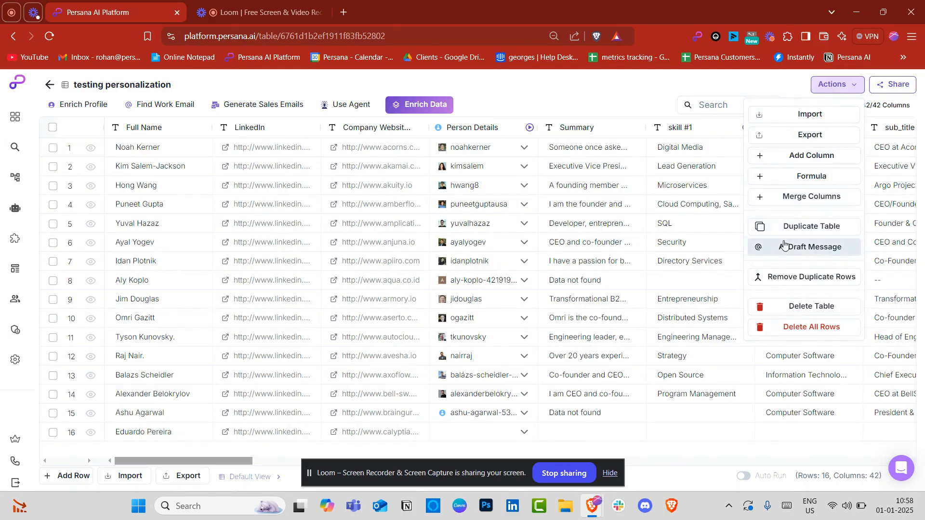
{"action": "left_click", "coordinate": [785, 245]}
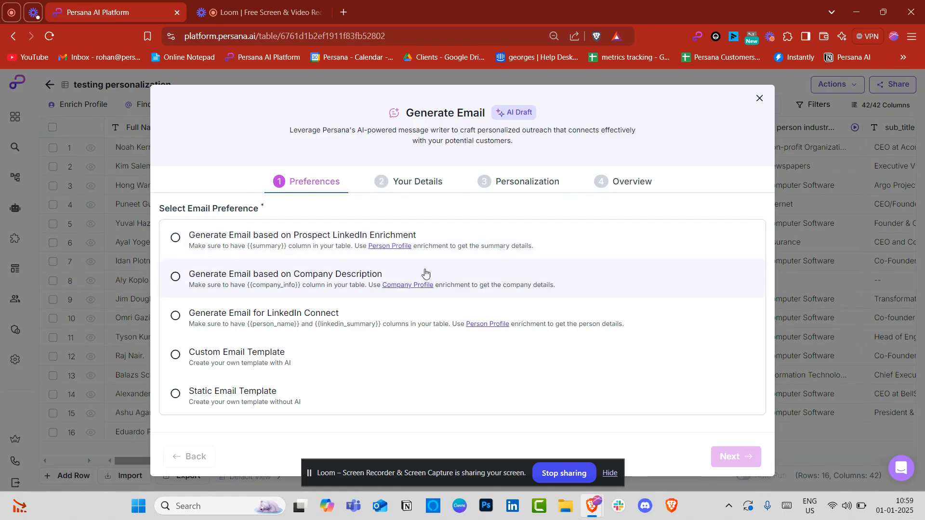
{"action": "left_click", "coordinate": [398, 247]}
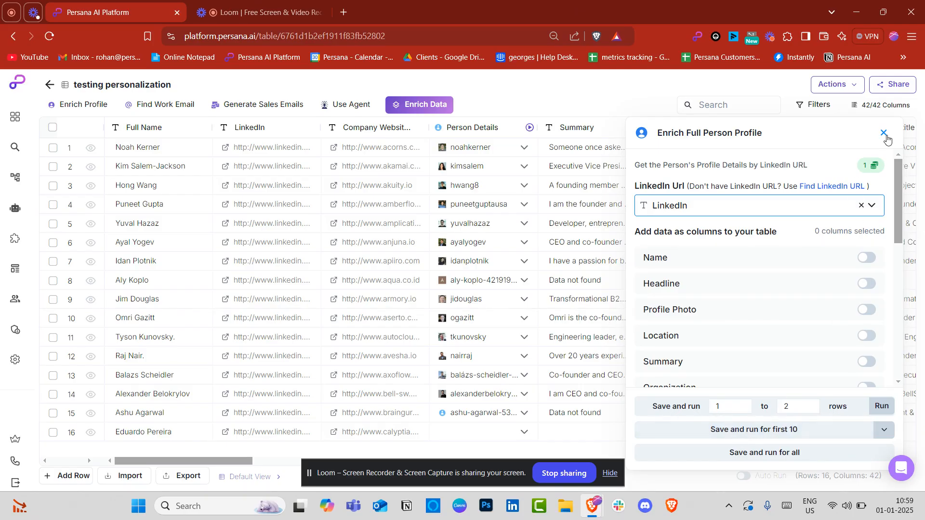
{"action": "left_click", "coordinate": [885, 135]}
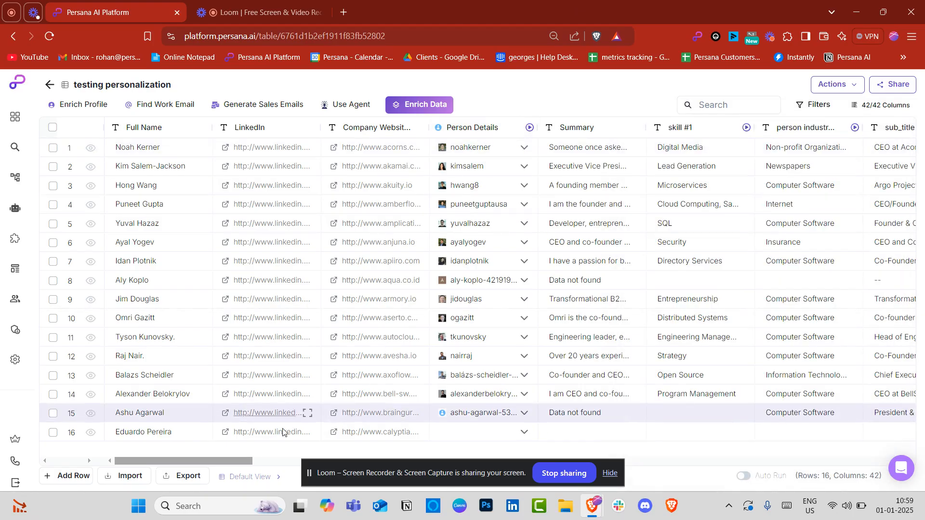
Start an AI Draft Message based on Prospect LinkedIn Enrichment and accept the prefilled sender details
{"action": "left_click_drag", "start_coordinate": [241, 461], "coordinate": [884, 443]}
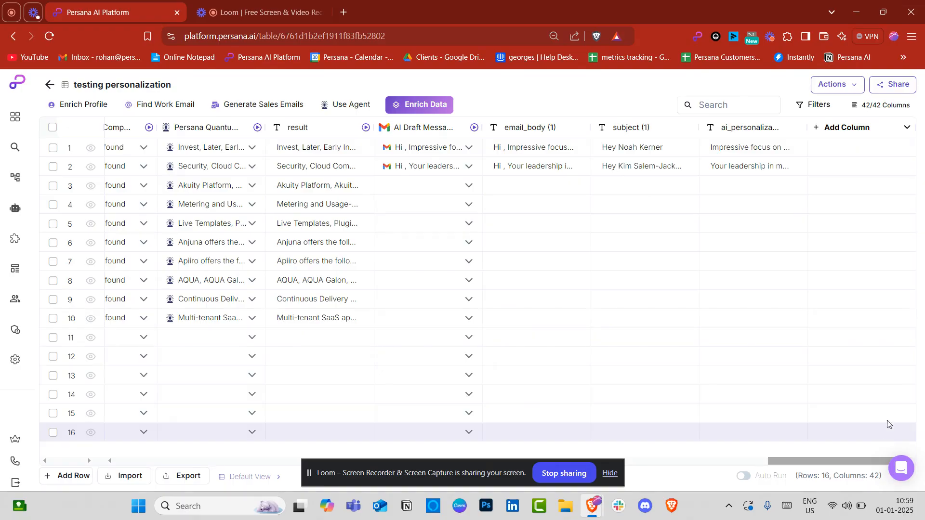
{"action": "left_click", "coordinate": [849, 90]}
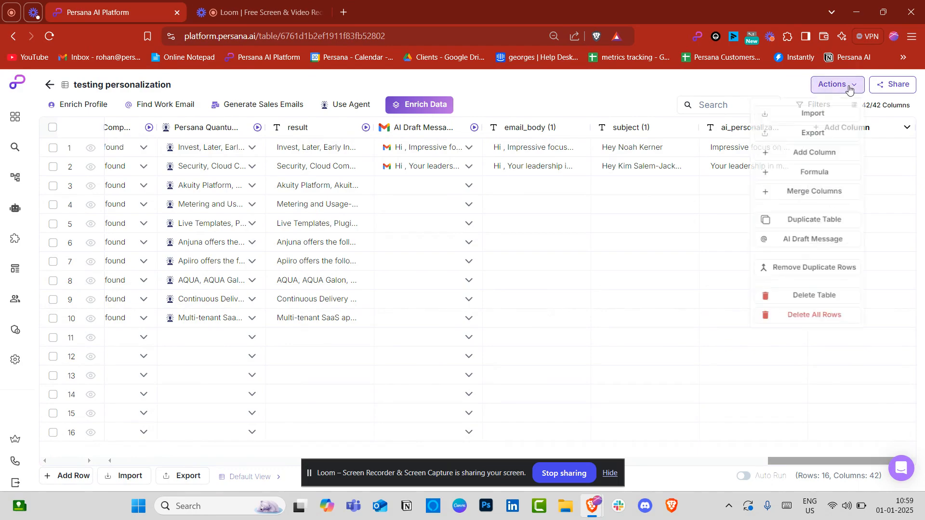
{"action": "left_click", "coordinate": [823, 245]}
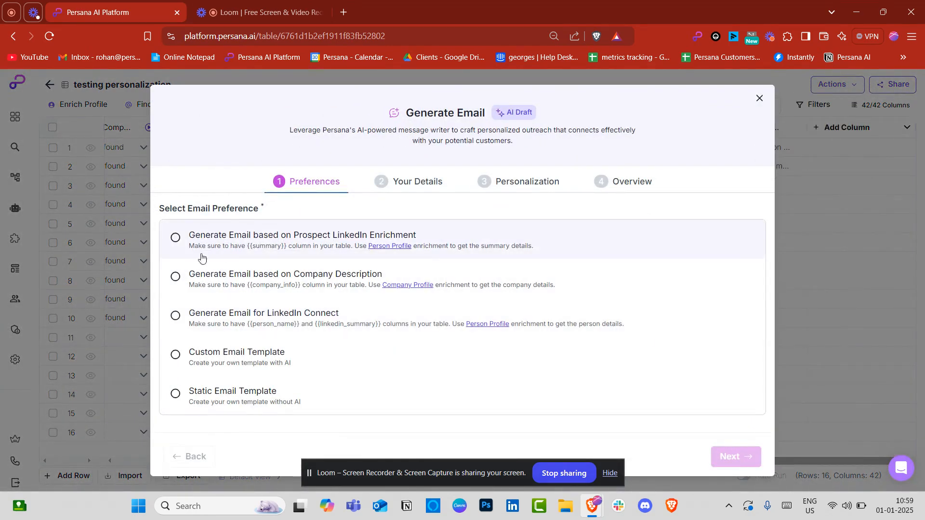
{"action": "left_click", "coordinate": [178, 239]}
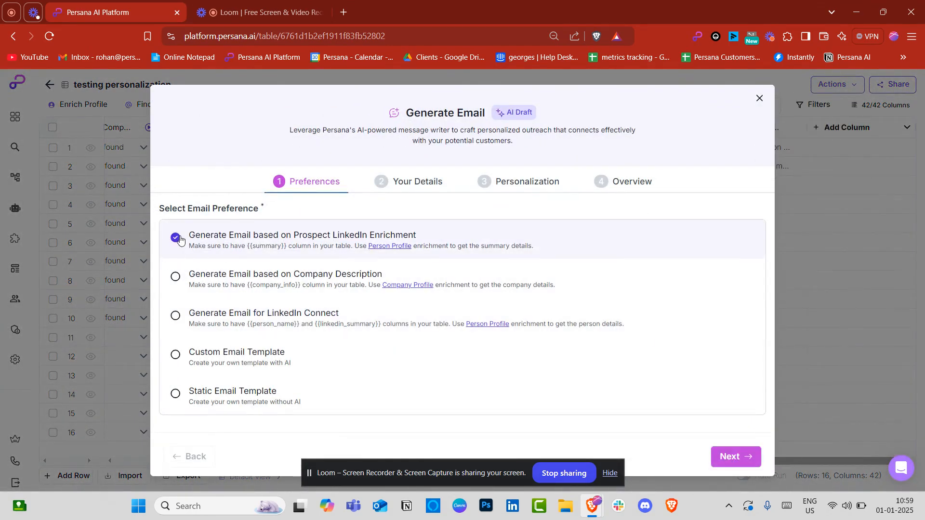
{"action": "left_click", "coordinate": [734, 458]}
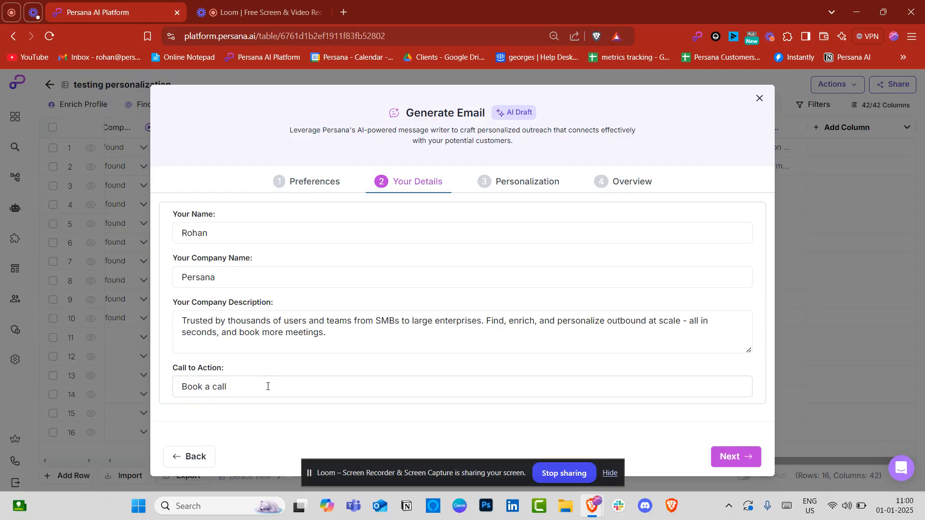
{"action": "left_click", "coordinate": [723, 453]}
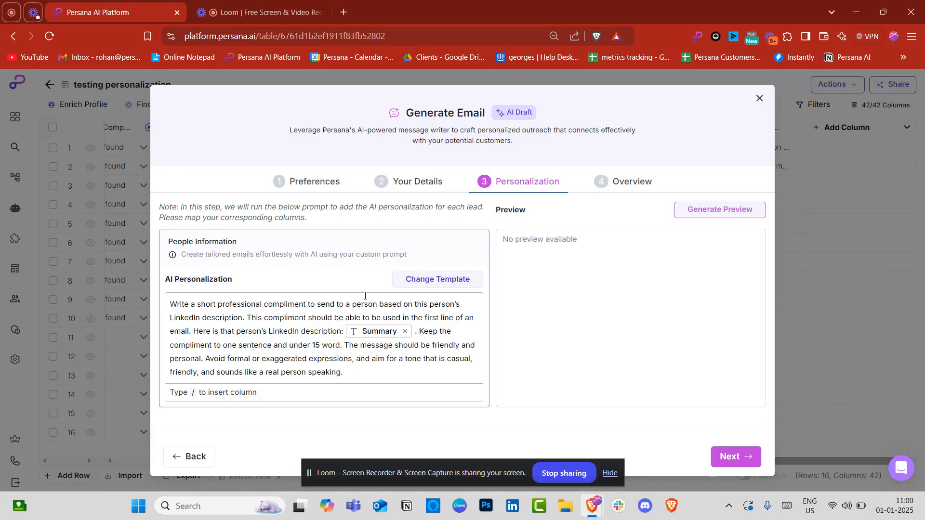
Examine the AI personalization prompt and the preset templates offered as alternatives, keeping the current prompt
{"action": "left_click_drag", "start_coordinate": [176, 304], "coordinate": [326, 307]}
{"action": "left_click", "coordinate": [288, 331]}
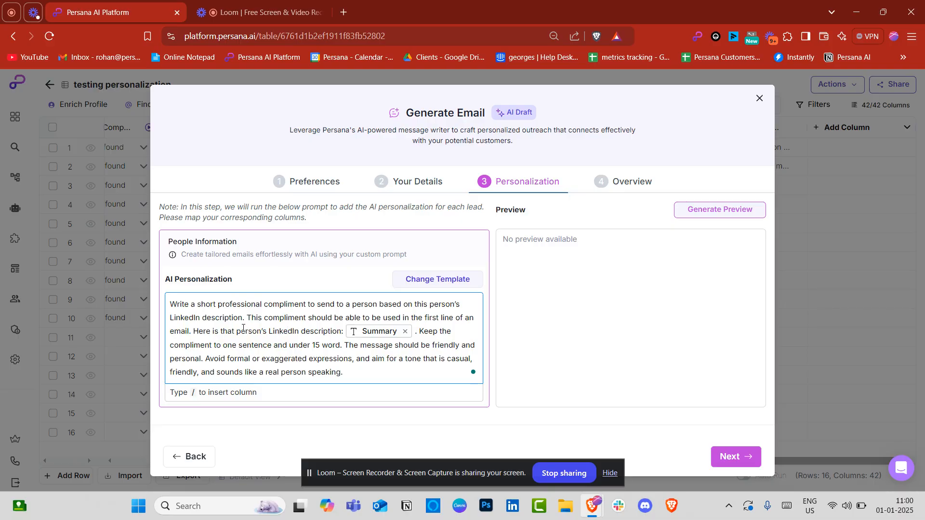
{"action": "mouse_move", "coordinate": [326, 337]}
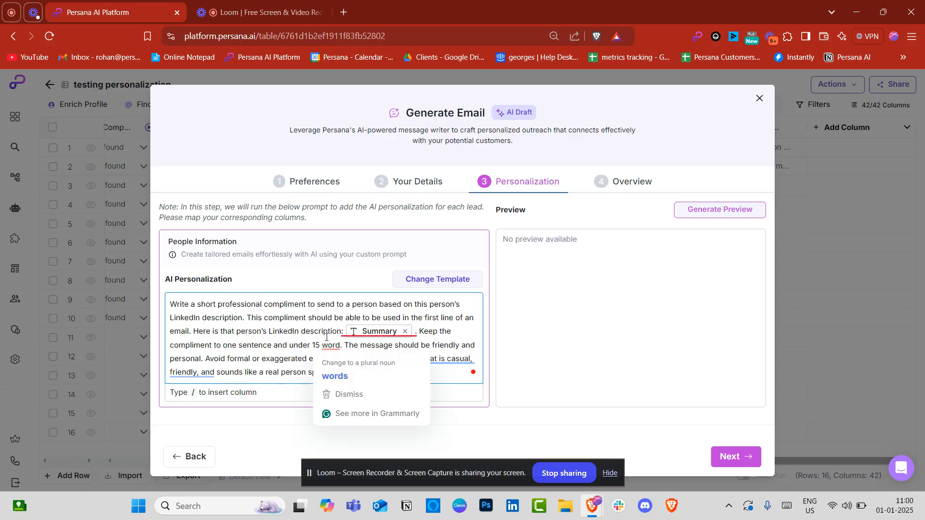
{"action": "left_click", "coordinate": [260, 358]}
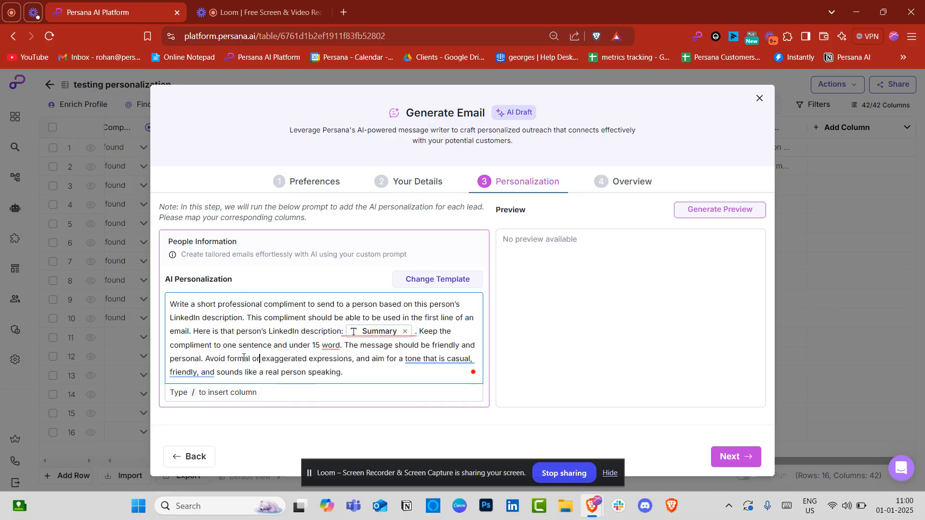
{"action": "left_click_drag", "start_coordinate": [260, 358], "coordinate": [246, 318]}
{"action": "left_click", "coordinate": [227, 331]}
{"action": "left_click", "coordinate": [430, 278]}
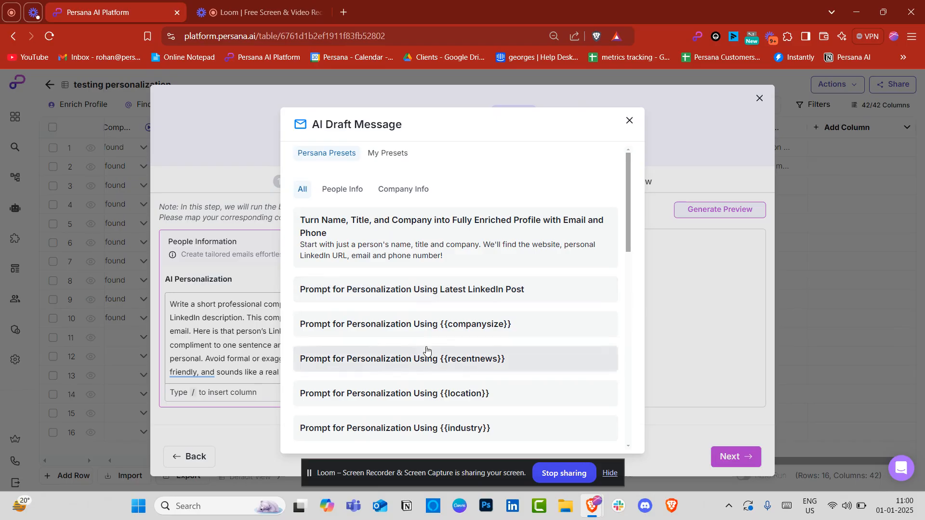
{"action": "left_click", "coordinate": [629, 121]}
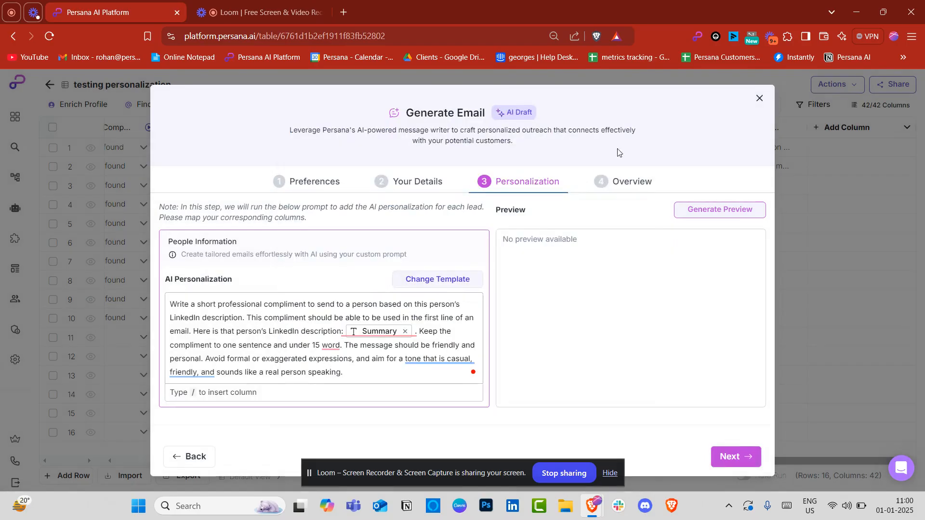
Remove the Summary column from the personalization prompt, insert it again in the same place, and generate a preview
{"action": "mouse_move", "coordinate": [357, 332]}
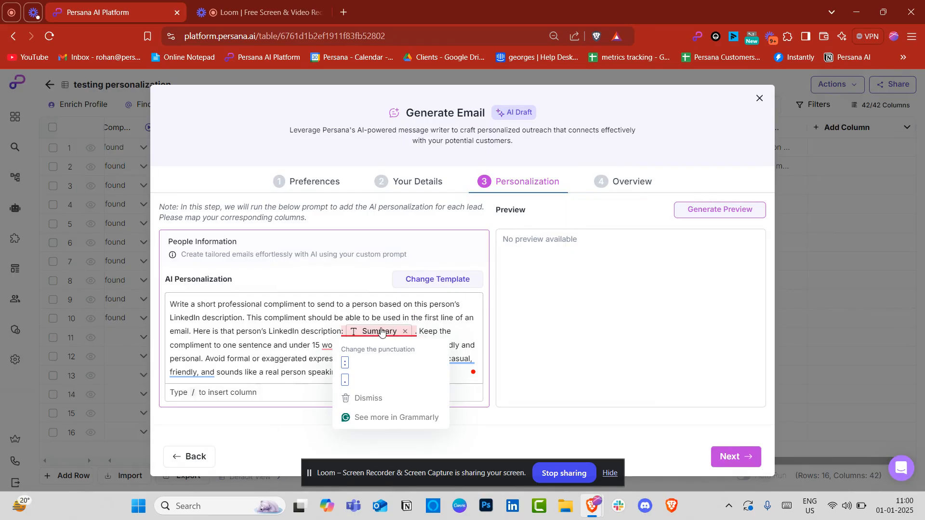
{"action": "left_click", "coordinate": [405, 333]}
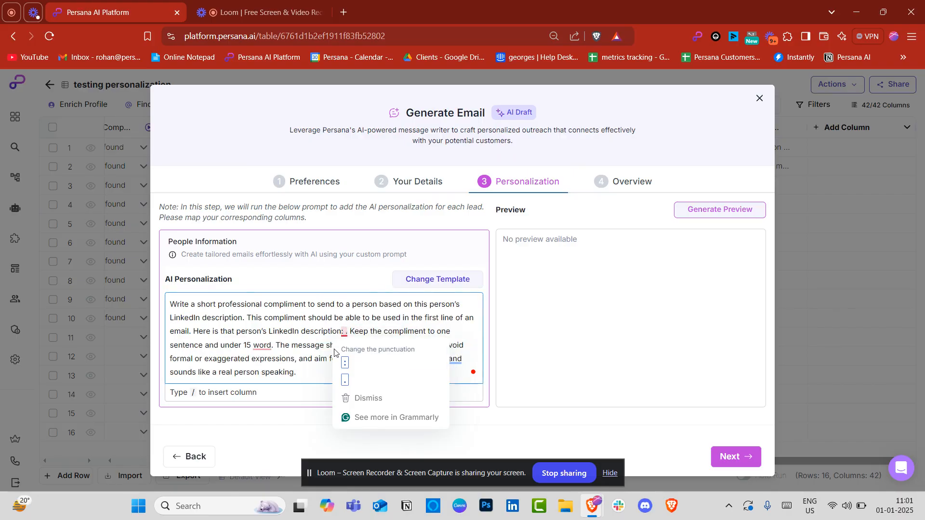
{"action": "type", "text": "/"}
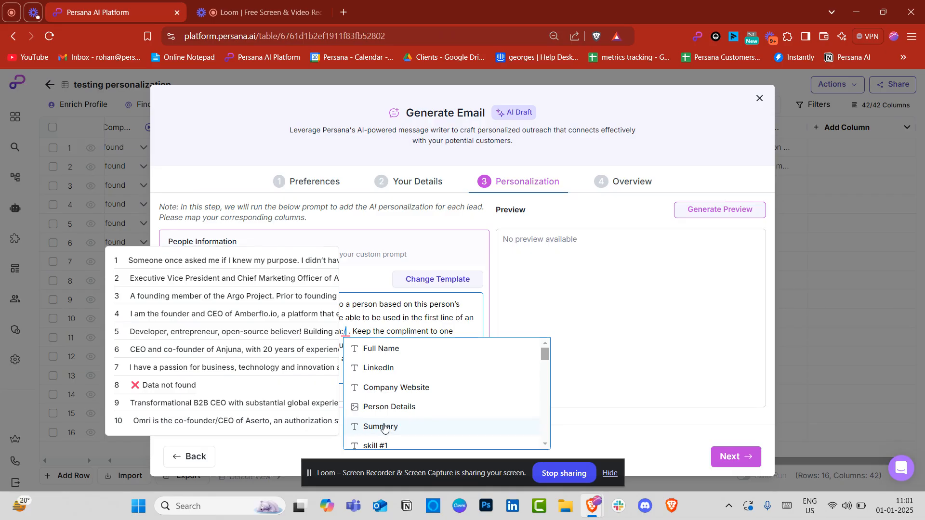
{"action": "left_click", "coordinate": [386, 425]}
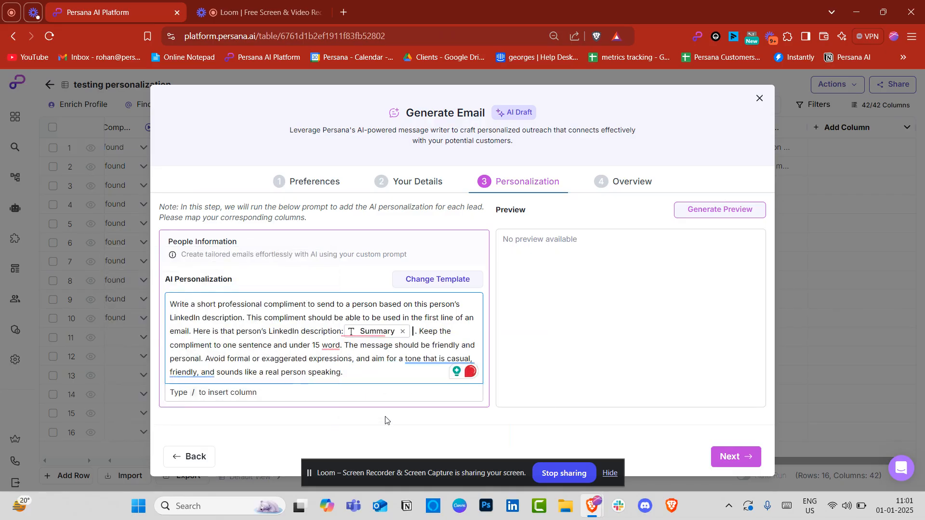
{"action": "left_click", "coordinate": [697, 212]}
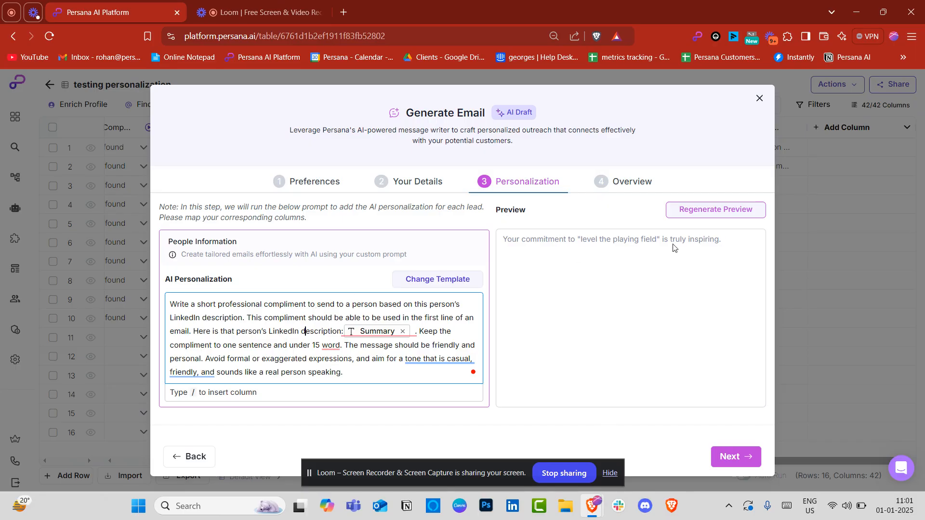
Continue to the overview and set the email subject line to "hey" followed by the Full Name column
{"action": "left_click", "coordinate": [744, 455]}
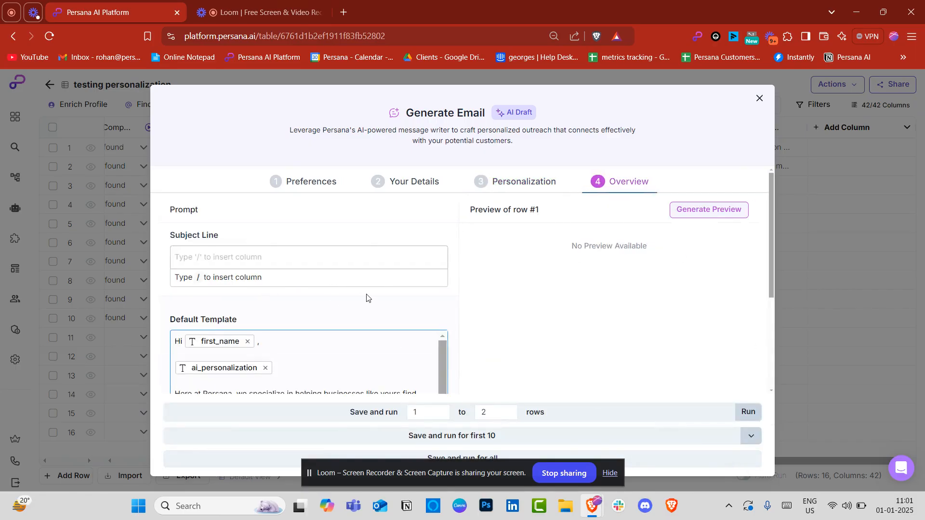
{"action": "left_click", "coordinate": [306, 261]}
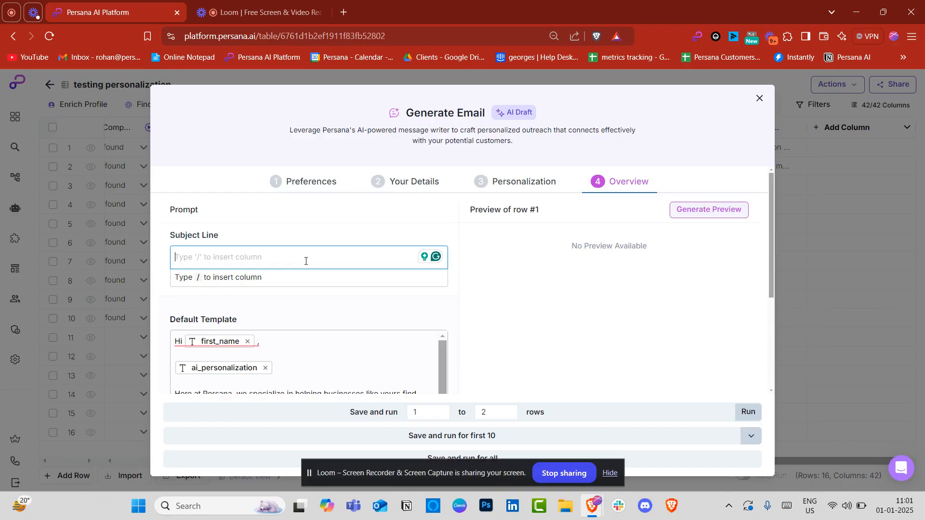
{"action": "type", "text": "hey"}
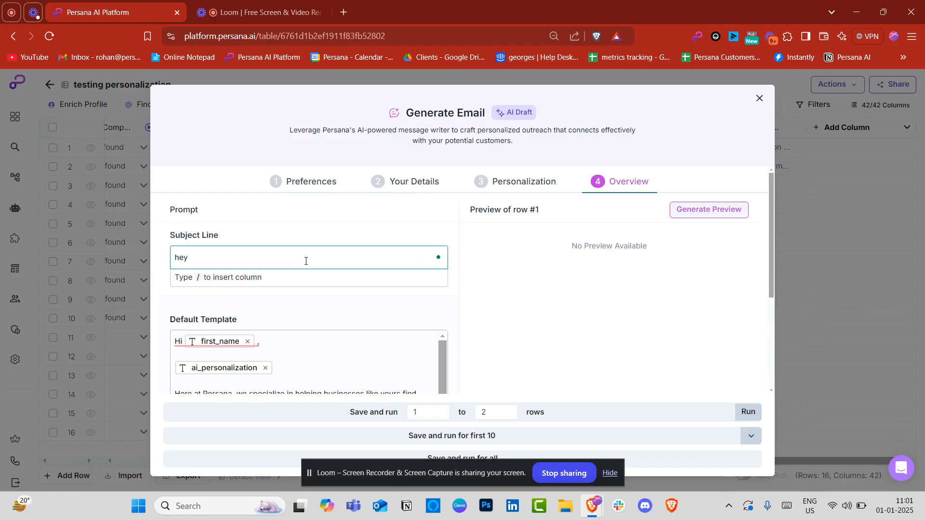
{"action": "type", "text": "/"}
{"action": "left_click", "coordinate": [248, 279]}
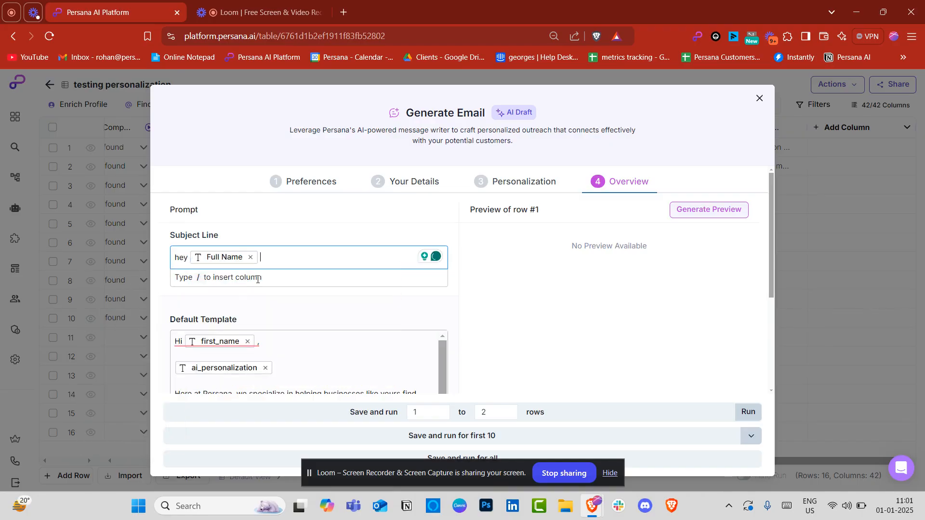
Examine the default email template from its greeting and personalization placeholder through the company pitch to the signature
{"action": "scroll", "coordinate": [281, 316], "scroll_direction": "down", "scroll_amount": 1}
{"action": "scroll", "coordinate": [244, 315], "scroll_direction": "down", "scroll_amount": 1}
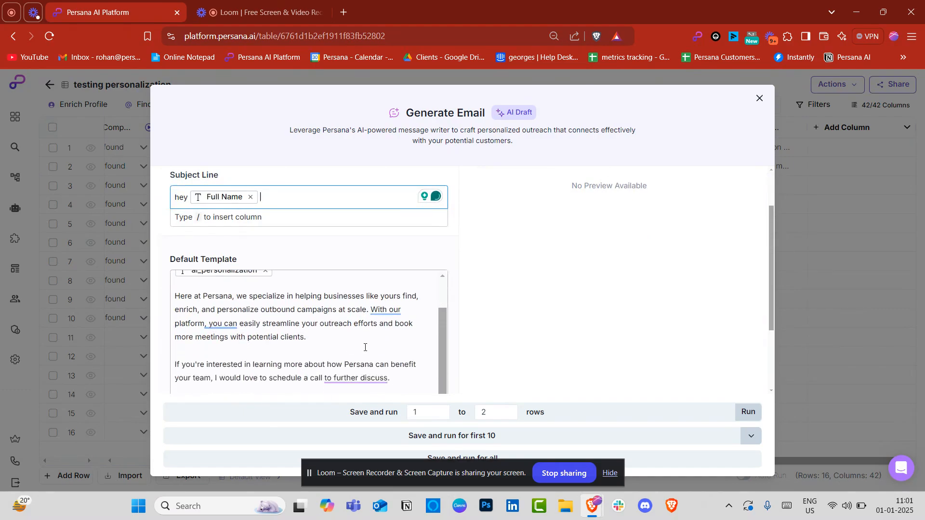
{"action": "scroll", "coordinate": [340, 348], "scroll_direction": "down", "scroll_amount": 2}
{"action": "scroll", "coordinate": [289, 309], "scroll_direction": "up", "scroll_amount": 5}
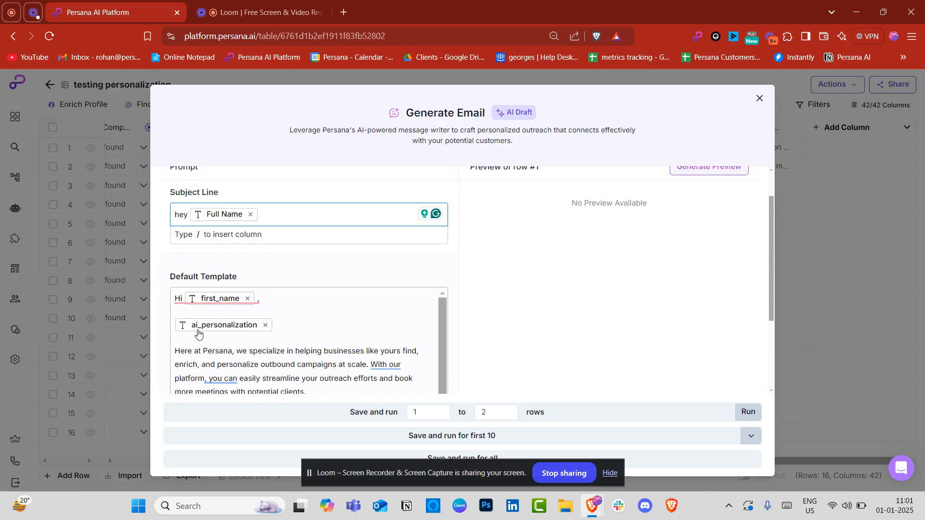
{"action": "left_click_drag", "start_coordinate": [206, 377], "coordinate": [234, 353]}
{"action": "left_click", "coordinate": [312, 366]}
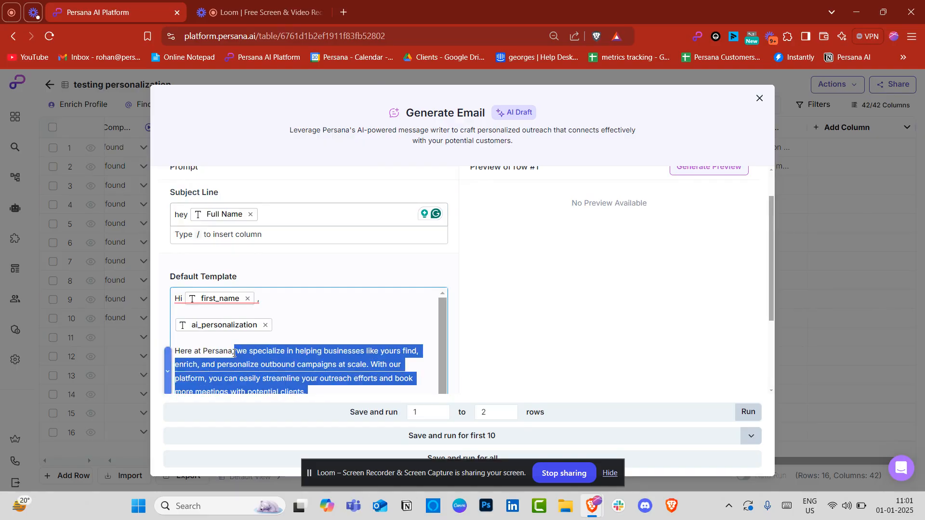
{"action": "scroll", "coordinate": [302, 358], "scroll_direction": "down", "scroll_amount": 1}
{"action": "scroll", "coordinate": [320, 370], "scroll_direction": "down", "scroll_amount": 3}
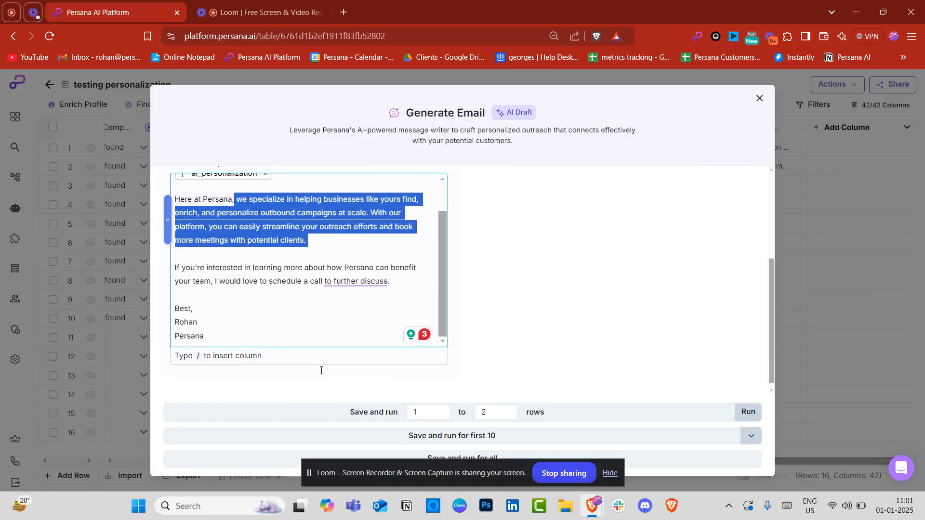
{"action": "scroll", "coordinate": [390, 300], "scroll_direction": "up", "scroll_amount": 1}
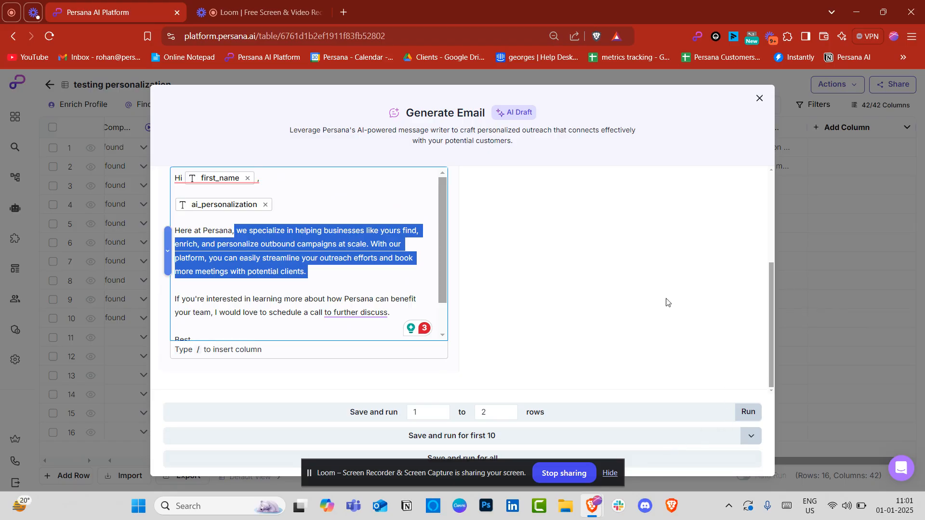
{"action": "scroll", "coordinate": [665, 303], "scroll_direction": "up", "scroll_amount": 4}
Generate the email preview for row 1 and check its subject line and body against the template
{"action": "left_click", "coordinate": [696, 212]}
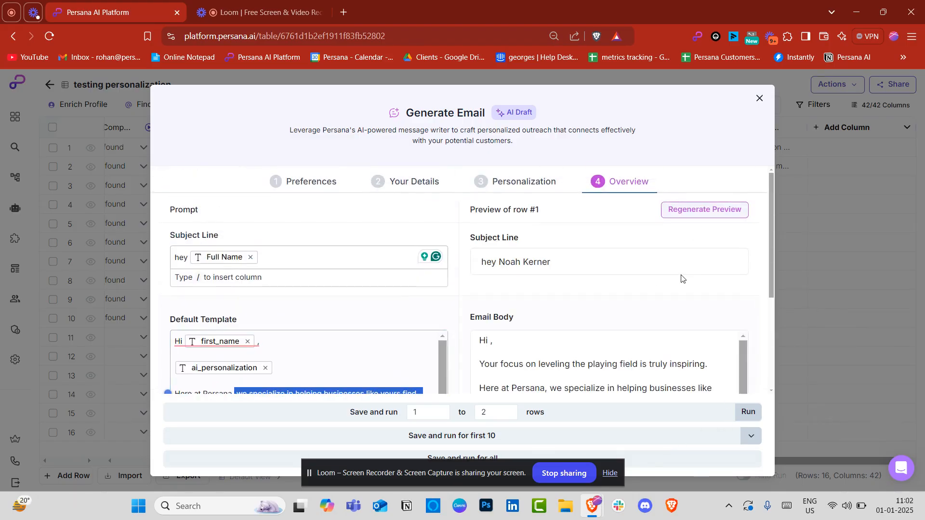
{"action": "scroll", "coordinate": [682, 278], "scroll_direction": "down", "scroll_amount": 1}
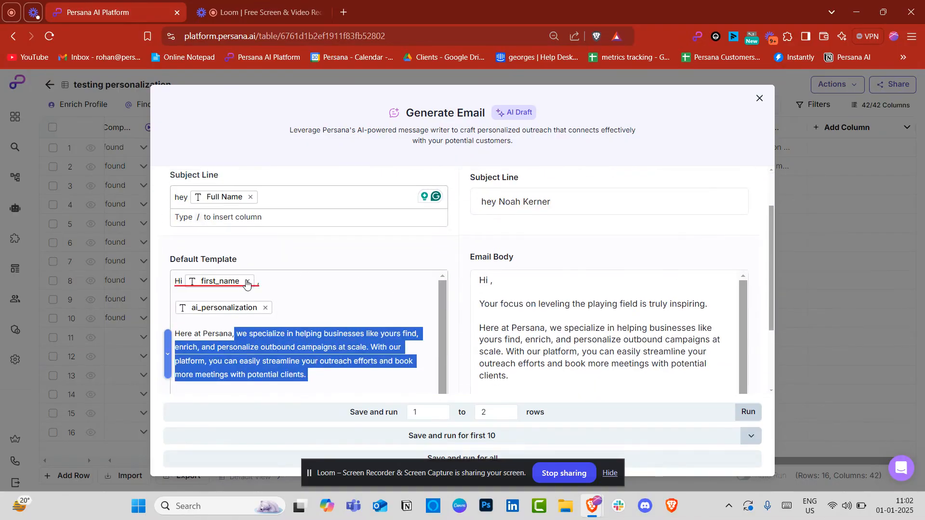
{"action": "scroll", "coordinate": [607, 303], "scroll_direction": "down", "scroll_amount": 2}
{"action": "scroll", "coordinate": [593, 289], "scroll_direction": "up", "scroll_amount": 2}
Replace the first_name placeholder in the template greeting with the Full Name column and regenerate the preview
{"action": "left_click", "coordinate": [248, 281]}
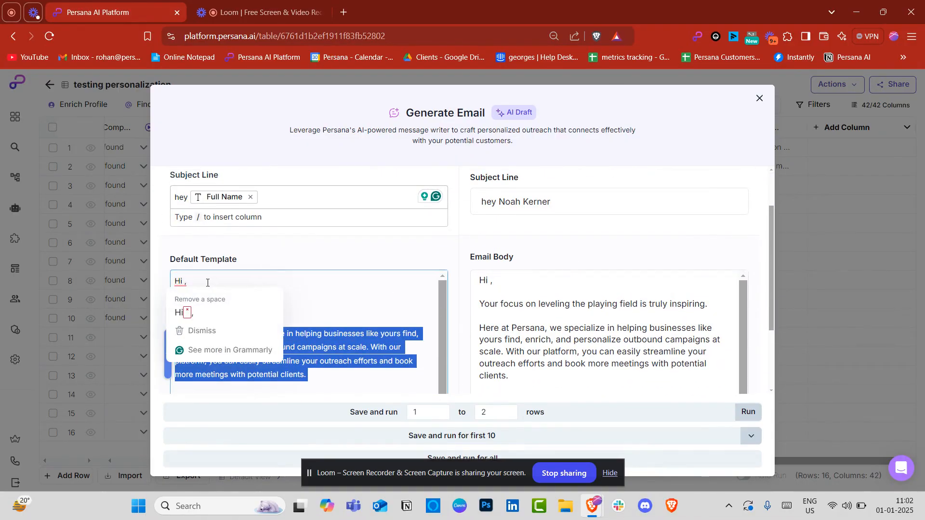
{"action": "left_click", "coordinate": [183, 282]}
{"action": "type", "text": "/"}
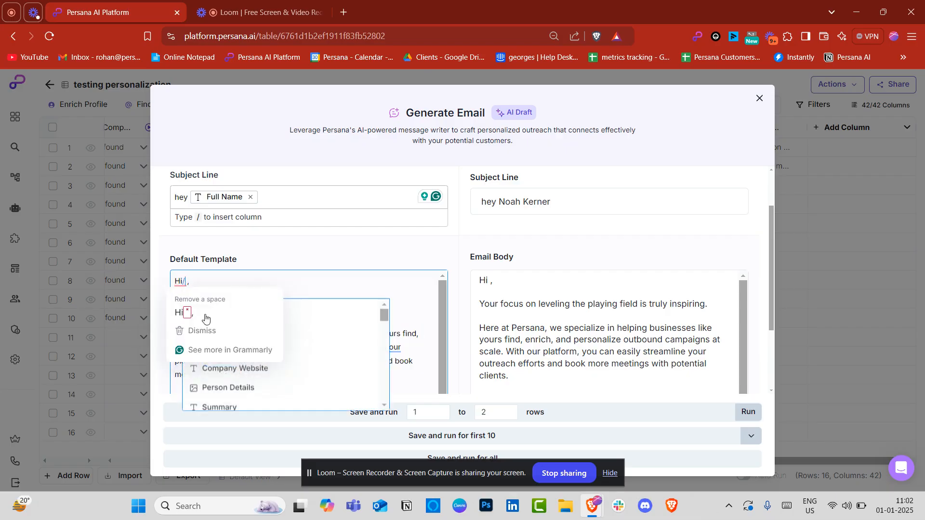
{"action": "left_click", "coordinate": [287, 315]}
{"action": "scroll", "coordinate": [518, 283], "scroll_direction": "up", "scroll_amount": 2}
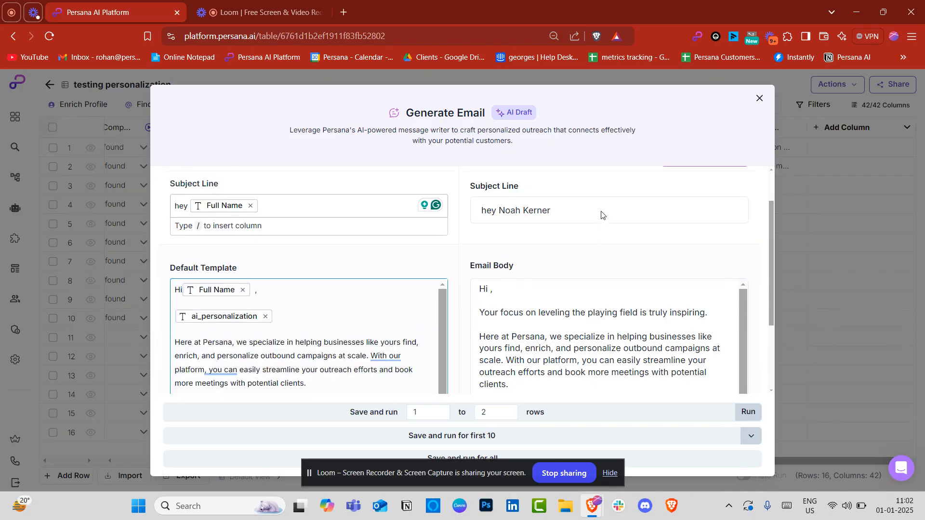
{"action": "left_click", "coordinate": [693, 212]}
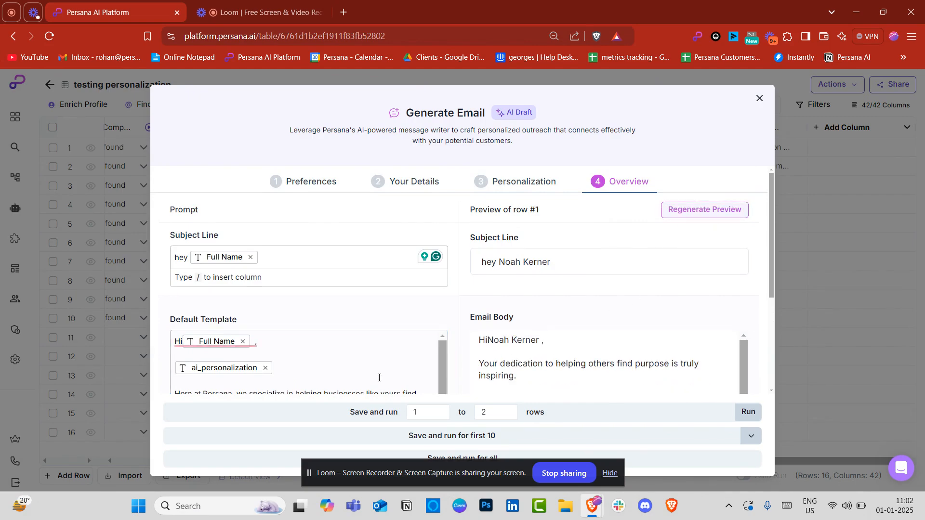
Check the regenerated row 1 email against the template, from the greeting and personalized compliment through the company pitch to the signature
{"action": "mouse_move", "coordinate": [184, 348]}
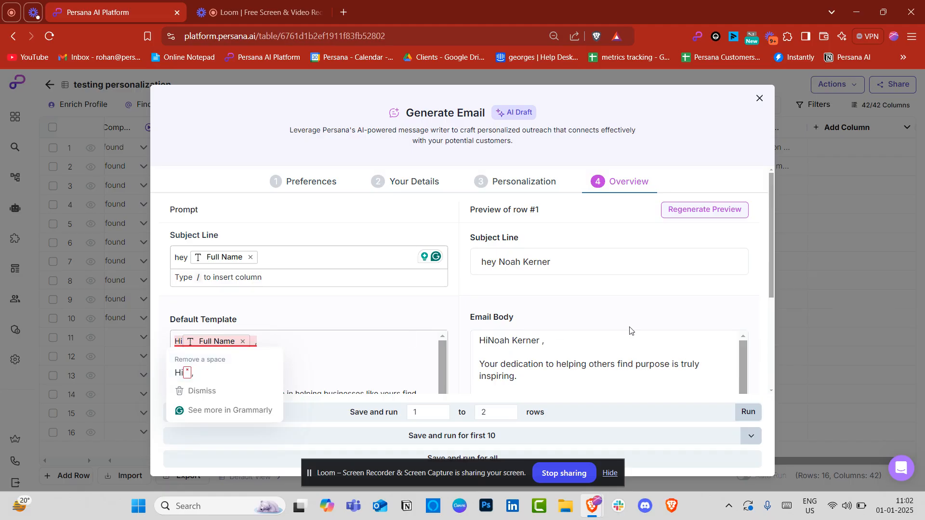
{"action": "scroll", "coordinate": [614, 307], "scroll_direction": "down", "scroll_amount": 1}
{"action": "left_click_drag", "start_coordinate": [520, 316], "coordinate": [482, 302]}
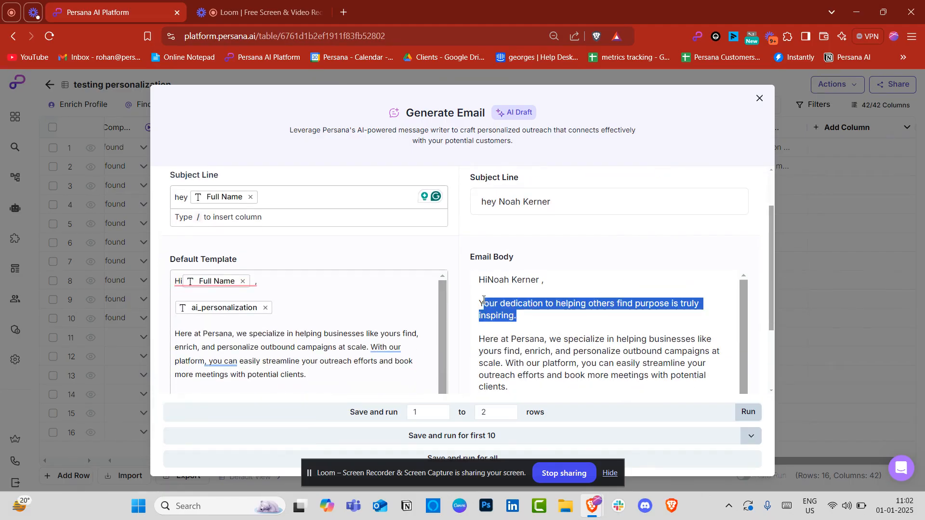
{"action": "left_click", "coordinate": [548, 331]}
{"action": "scroll", "coordinate": [548, 345], "scroll_direction": "down", "scroll_amount": 1}
{"action": "left_click_drag", "start_coordinate": [571, 351], "coordinate": [501, 304]}
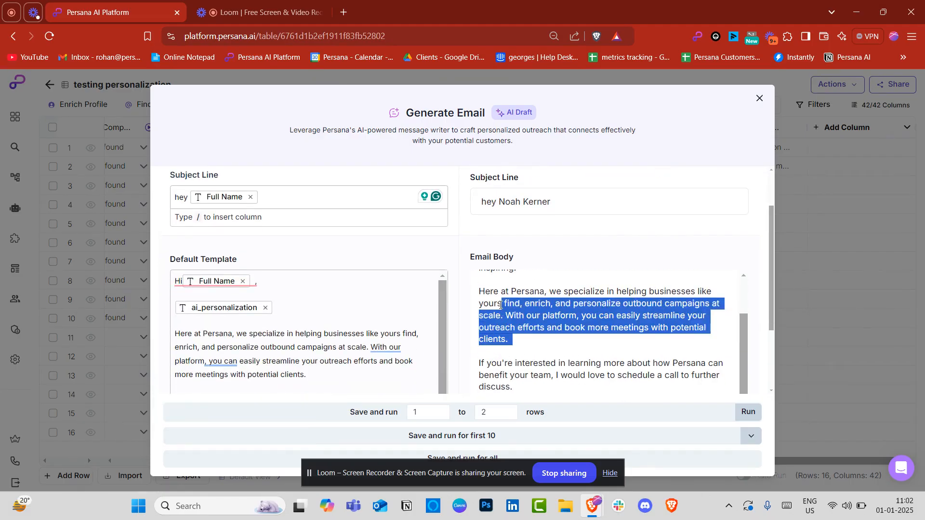
{"action": "left_click_drag", "start_coordinate": [538, 368], "coordinate": [525, 366]}
{"action": "scroll", "coordinate": [518, 364], "scroll_direction": "down", "scroll_amount": 2}
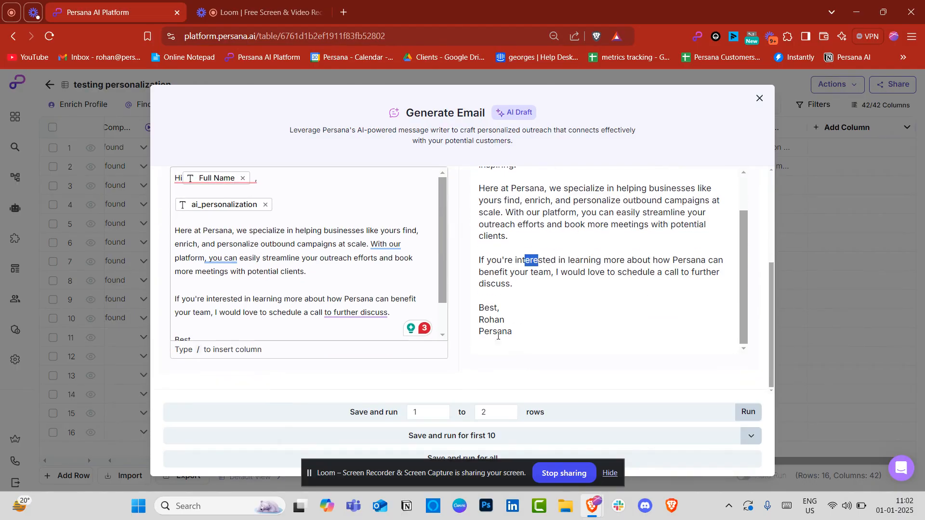
{"action": "scroll", "coordinate": [559, 288], "scroll_direction": "up", "scroll_amount": 6}
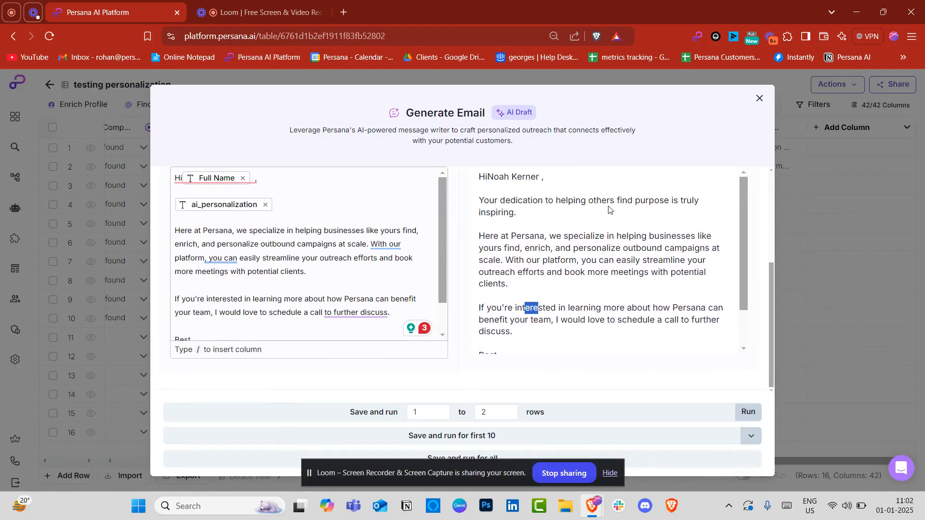
{"action": "left_click", "coordinate": [705, 208]}
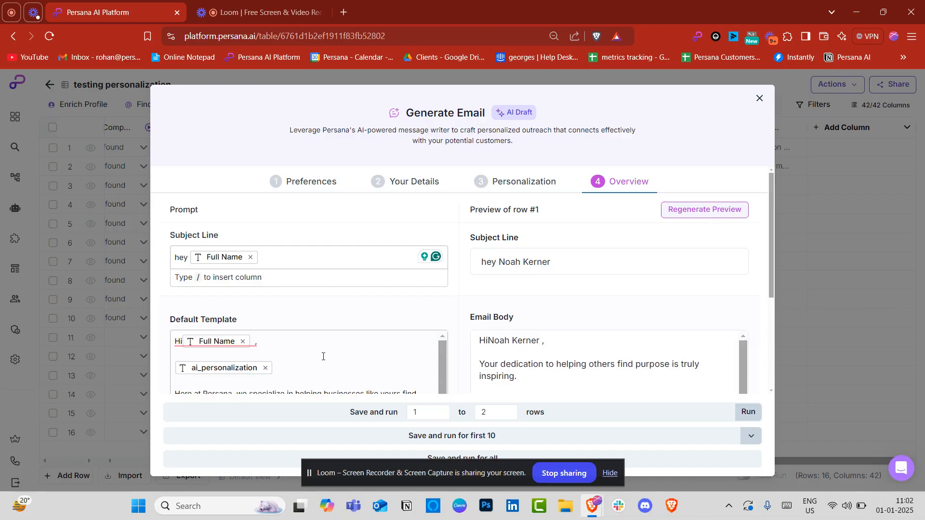
{"action": "scroll", "coordinate": [299, 366], "scroll_direction": "down", "scroll_amount": 2}
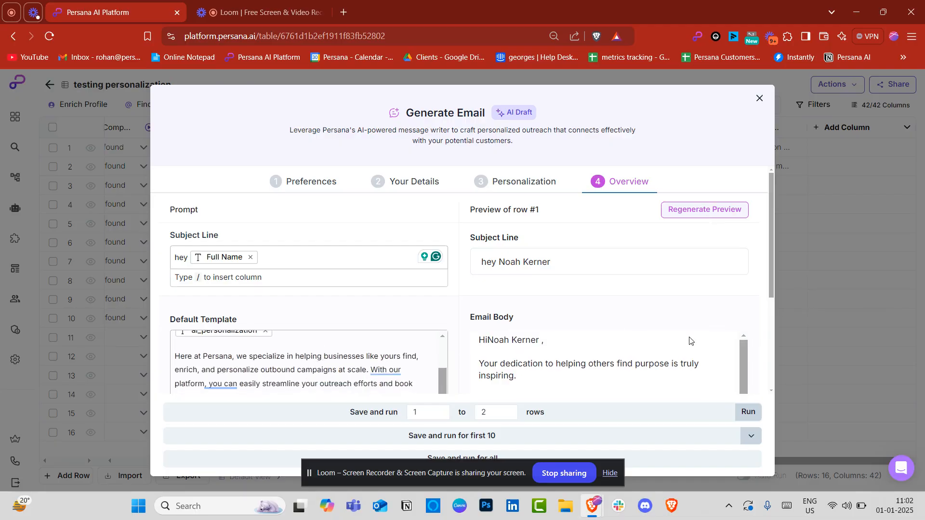
{"action": "scroll", "coordinate": [690, 341], "scroll_direction": "down", "scroll_amount": 2}
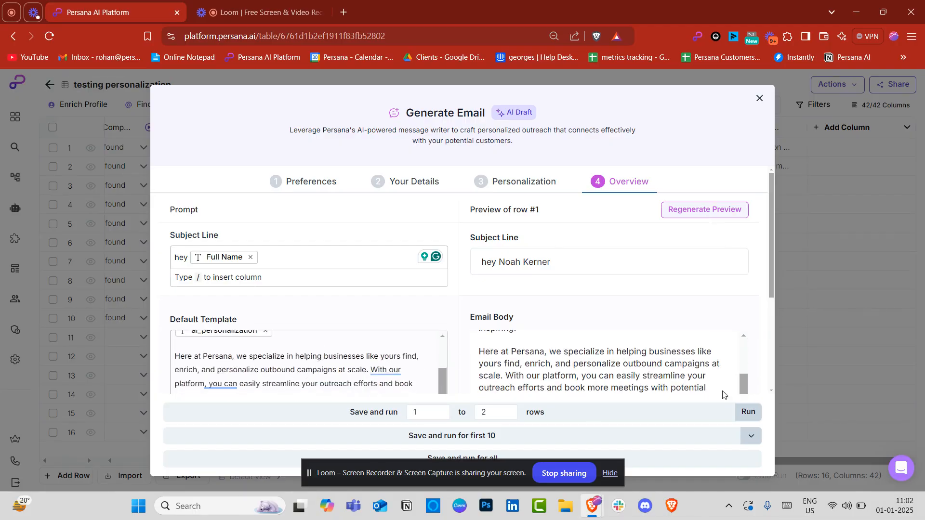
Save and run the email generation for rows 1 to 2, and review row 1's drafted message in its cell details
{"action": "left_click", "coordinate": [749, 412]}
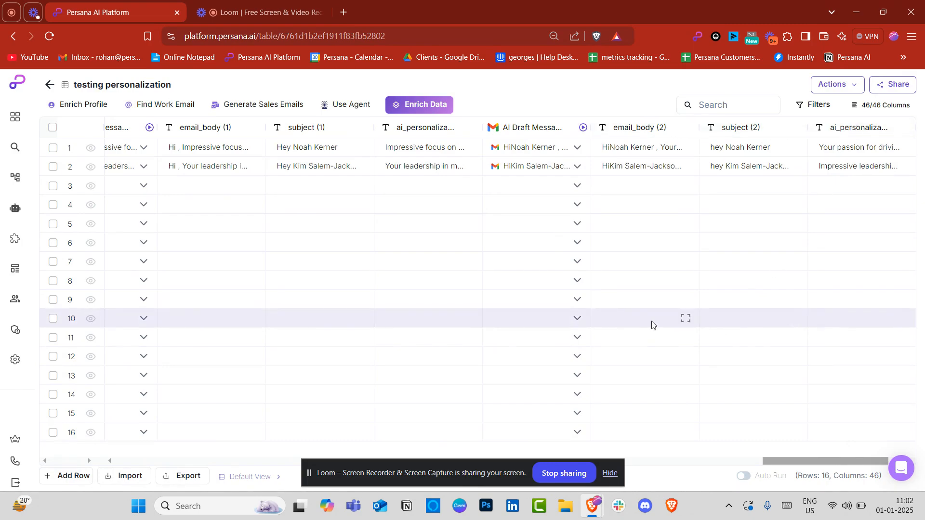
{"action": "left_click", "coordinate": [539, 146]}
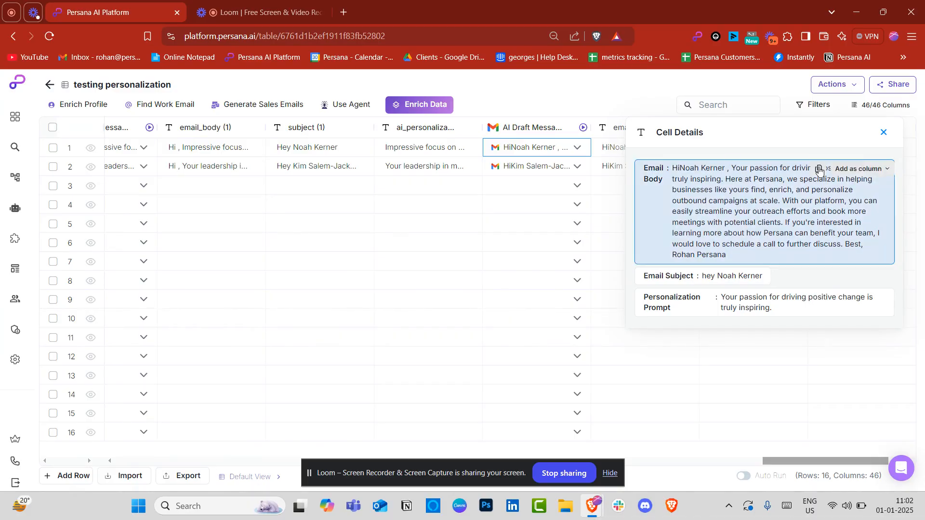
{"action": "left_click", "coordinate": [884, 132]}
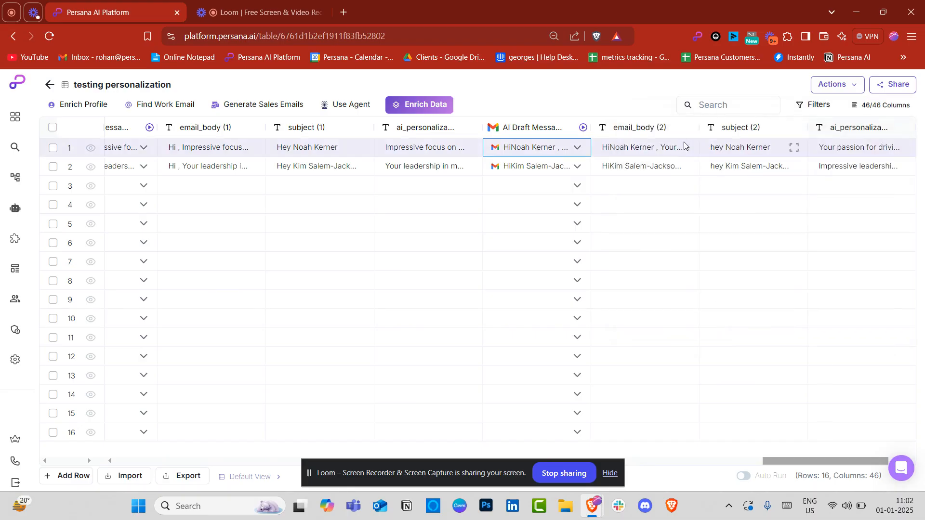
Reopen the newest AI Draft Message column's setup at the Personalization stage and browse the Persana preset prompt templates
{"action": "left_click", "coordinate": [532, 126]}
{"action": "left_click", "coordinate": [525, 185]}
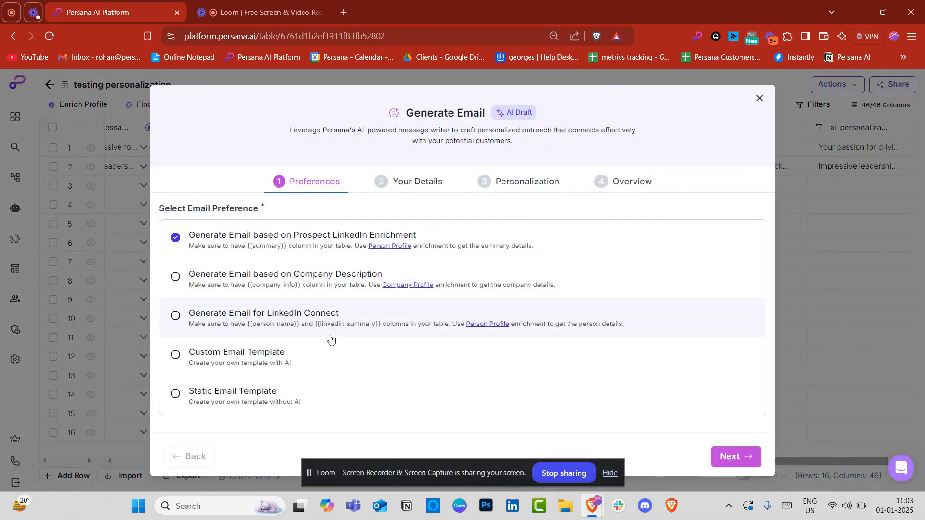
{"action": "left_click", "coordinate": [490, 188]}
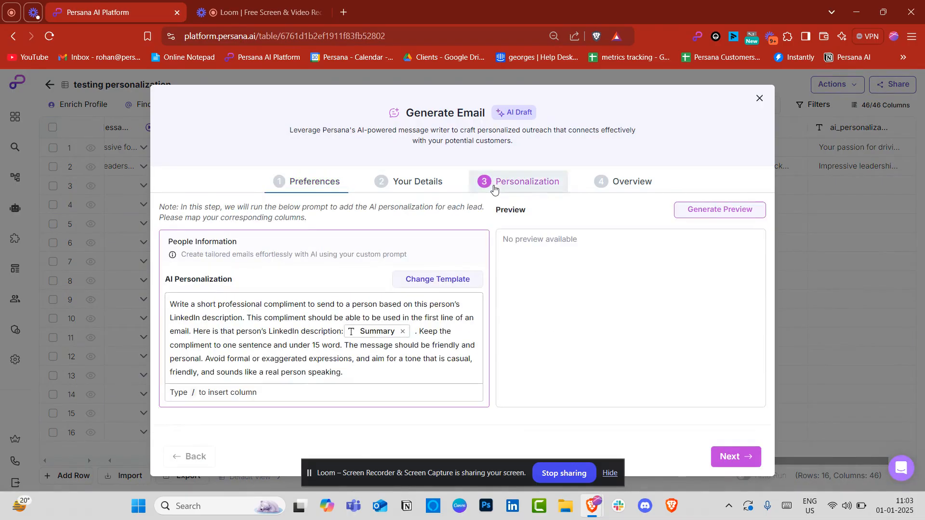
{"action": "left_click", "coordinate": [416, 277]}
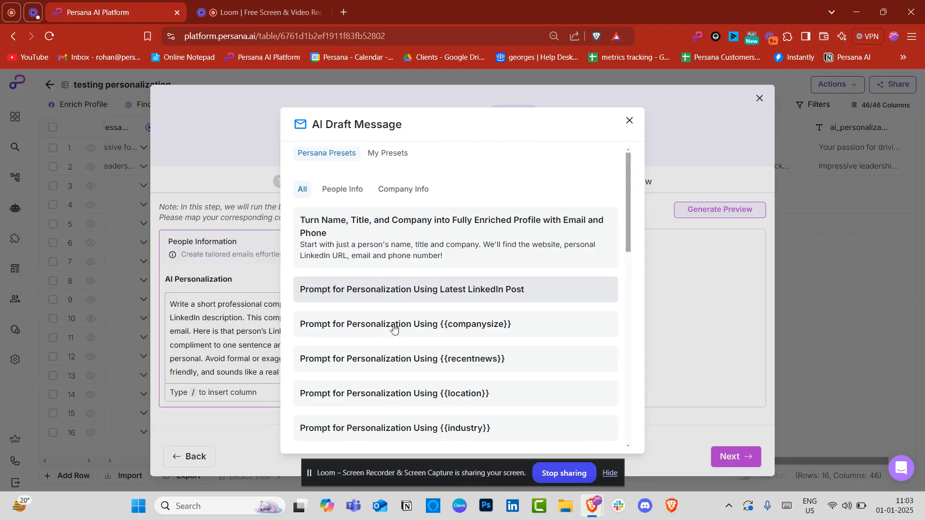
{"action": "left_click_drag", "start_coordinate": [628, 215], "coordinate": [601, 364]}
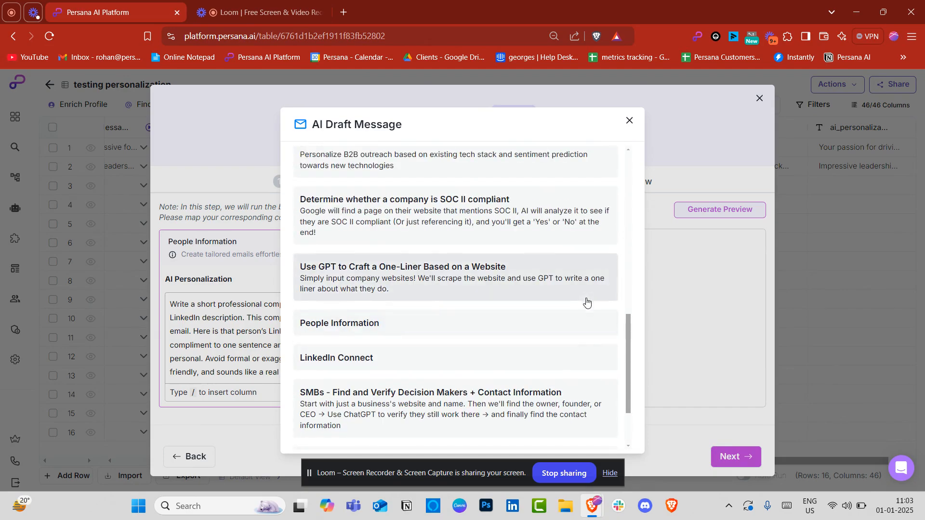